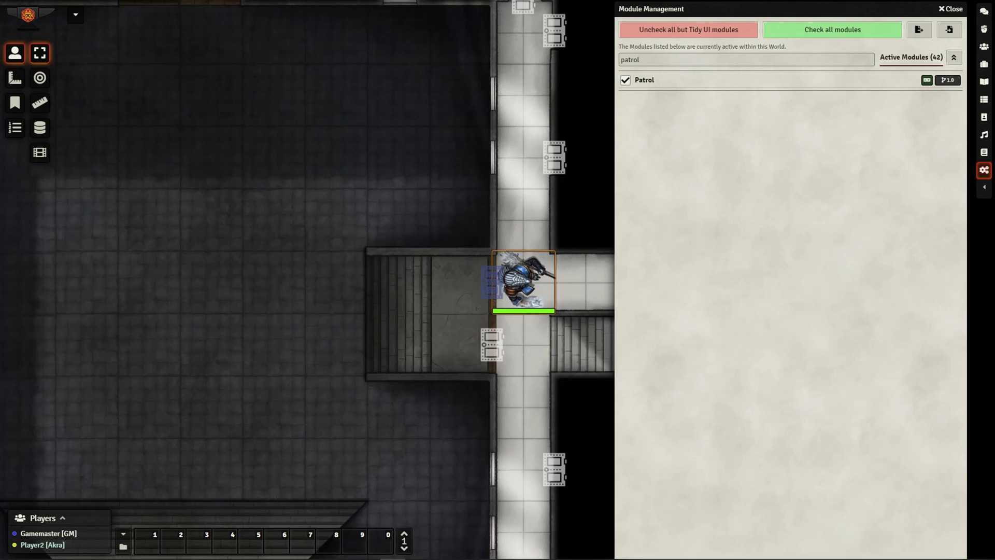
# Replace the module search text with 'auto-rot' to confirm Auto-Rotate is ticked.
pyautogui.hotkey('ctrl', 'a')
pyautogui.write('auto-rot')
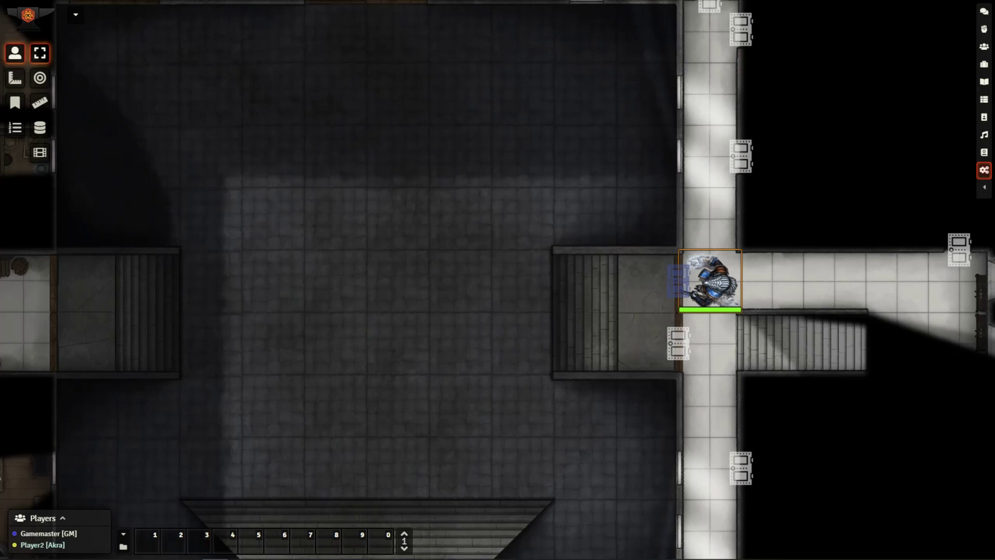
# Open the door to the hall and move the token three squares left.
pyautogui.click(678, 284)
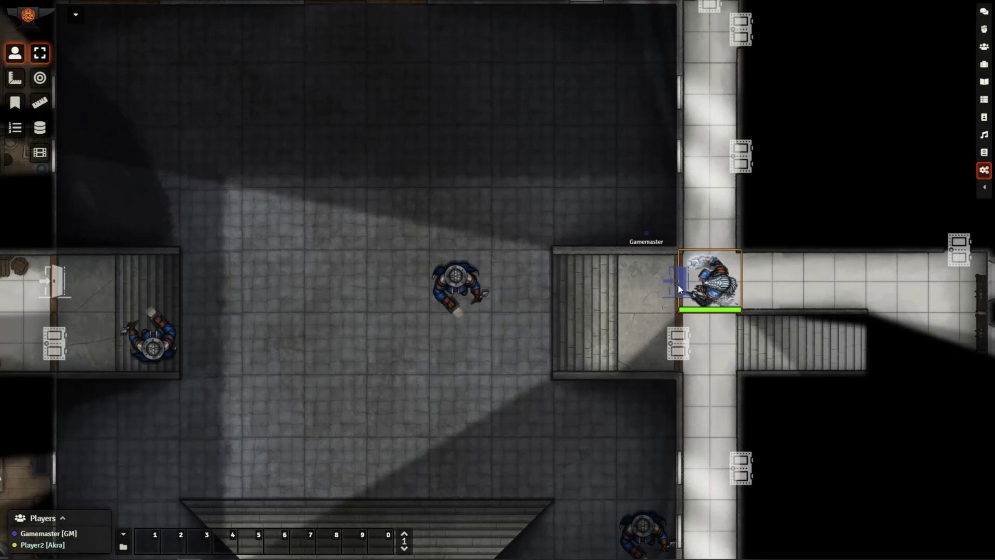
pyautogui.press('Left')
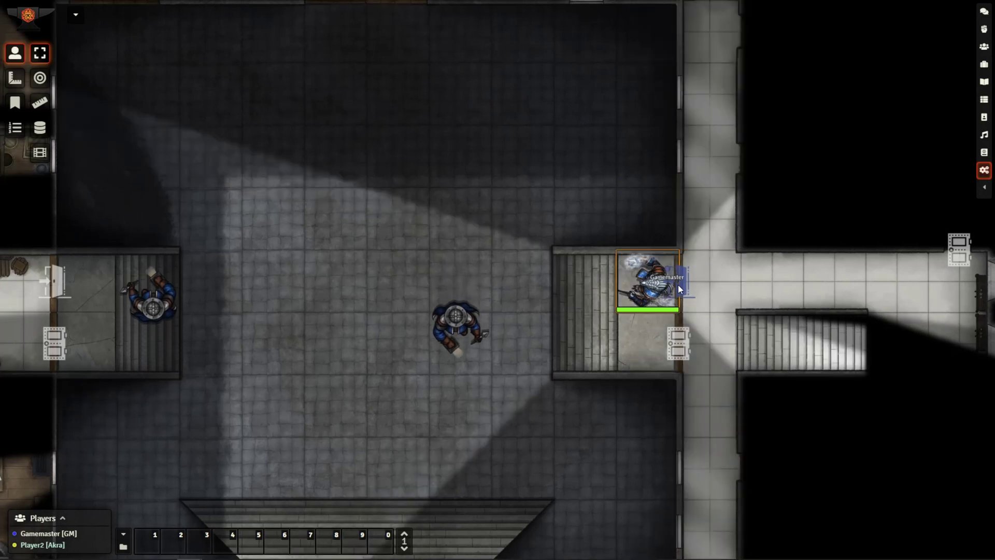
pyautogui.press('Left')
pyautogui.press('Left')
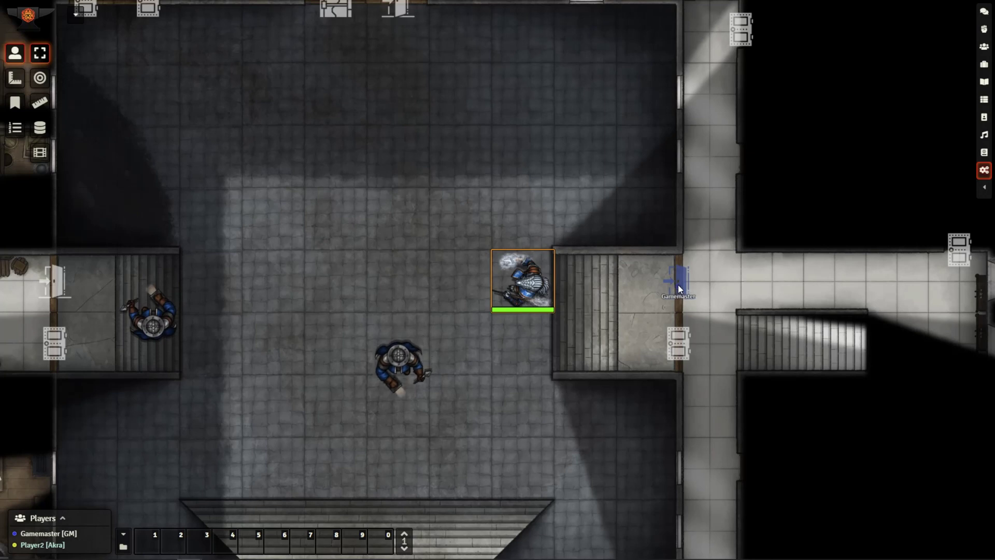
pyautogui.press('Left')
pyautogui.press('Left')
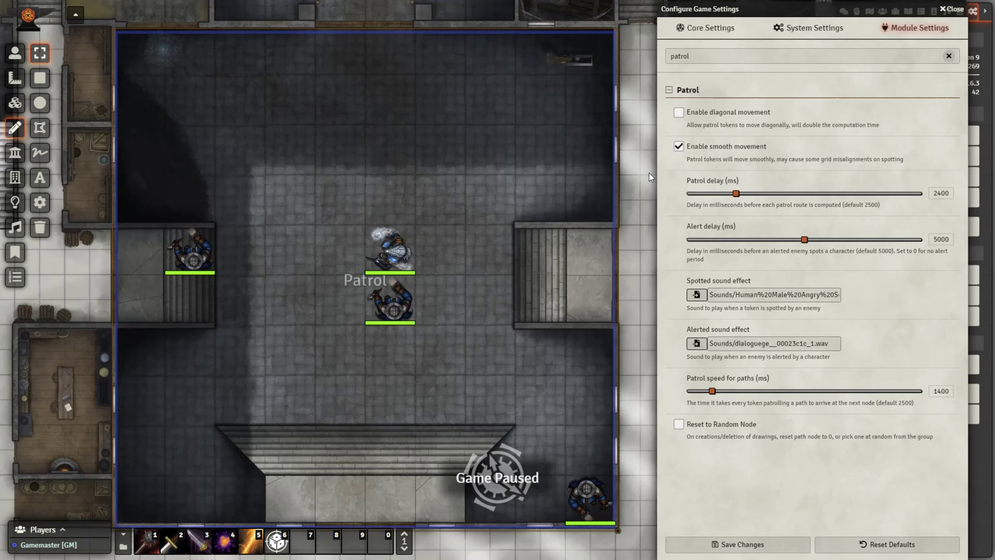
pyautogui.click(48, 77)
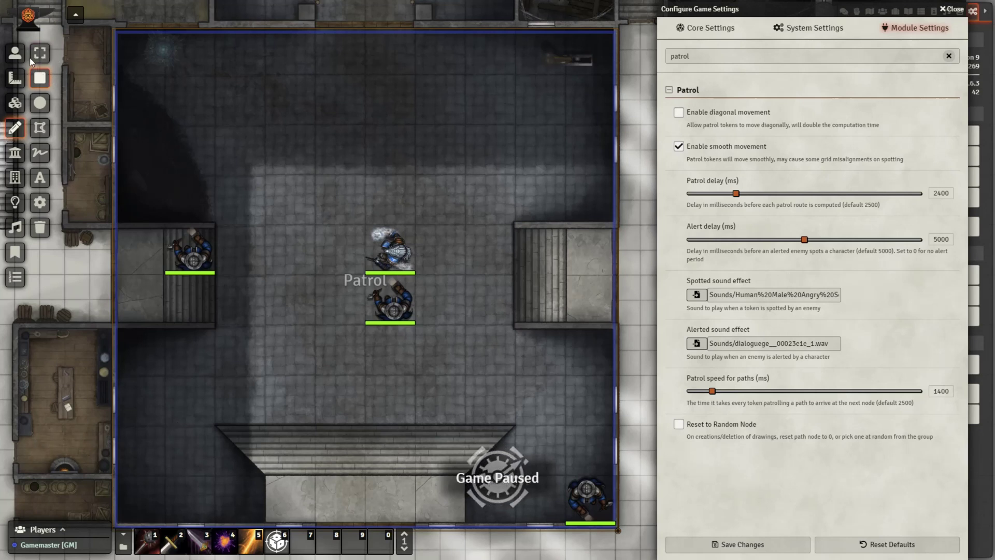
pyautogui.click(32, 59)
pyautogui.doubleClick(260, 139)
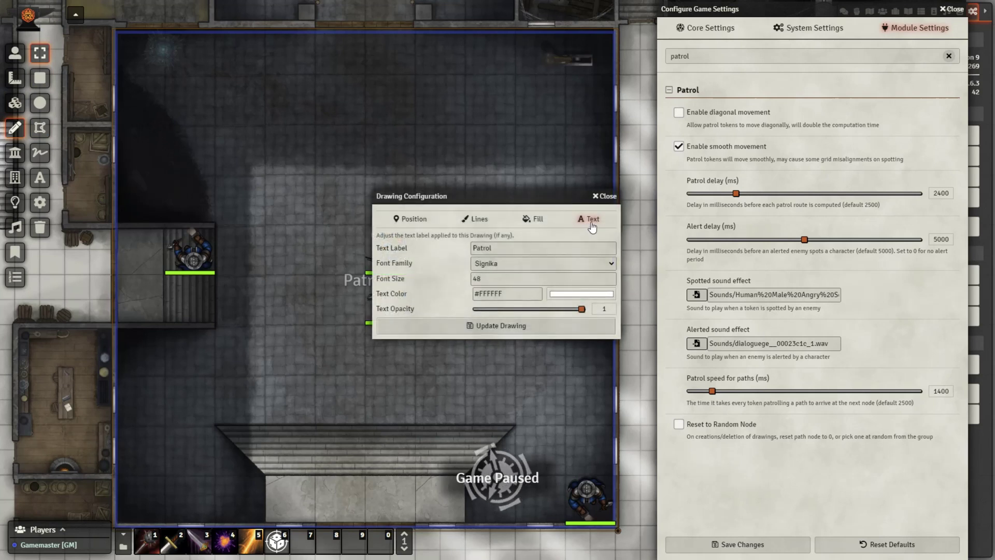
pyautogui.doubleClick(476, 252)
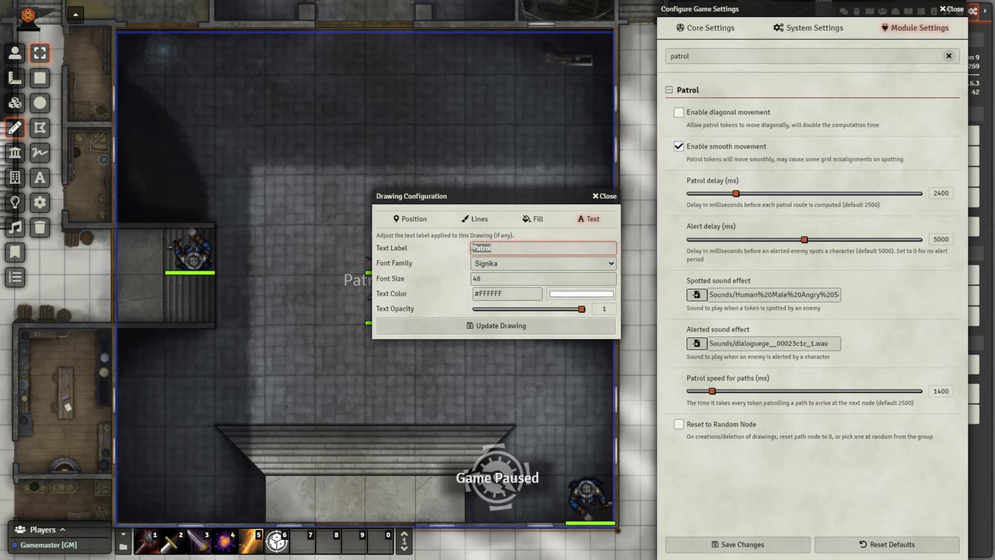
pyautogui.click(467, 326)
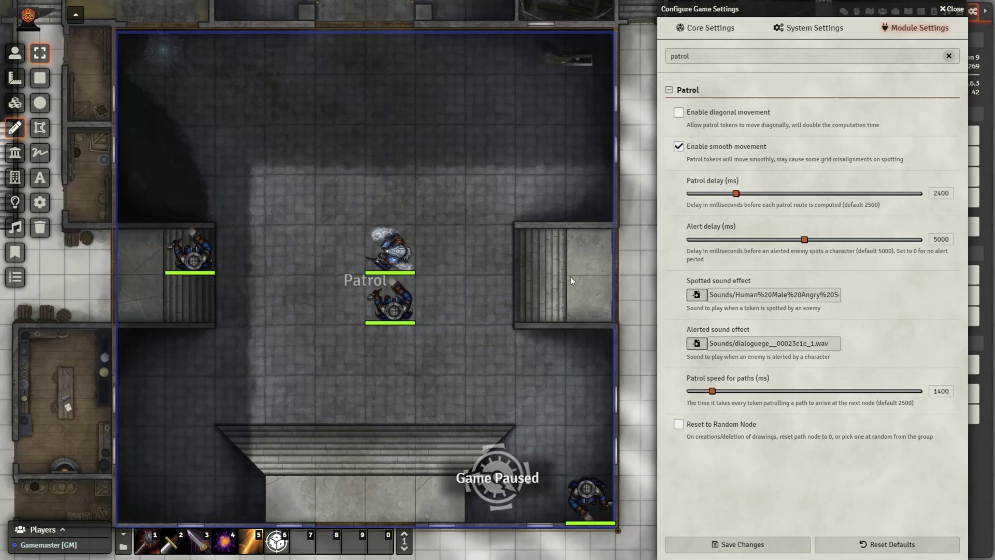
pyautogui.rightClick(392, 303)
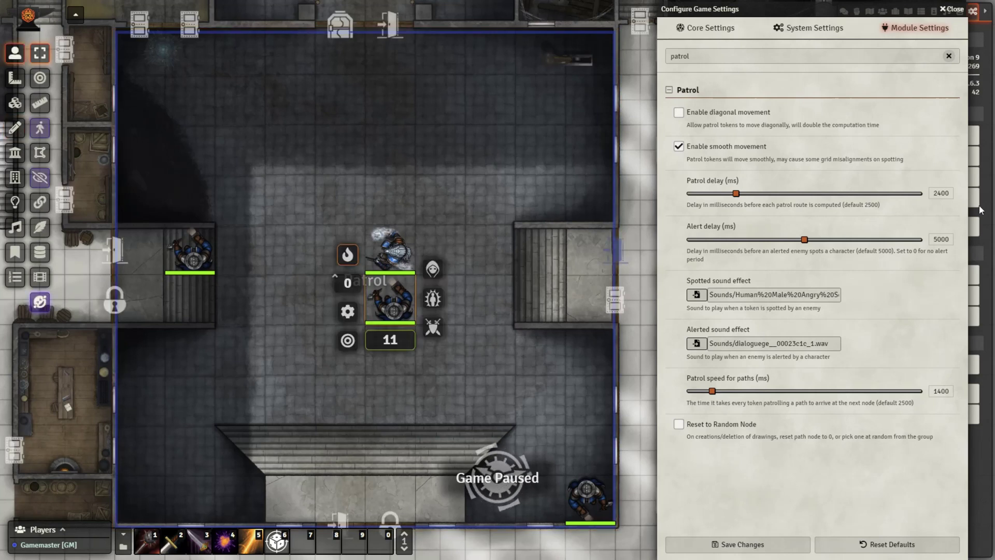
pyautogui.click(348, 311)
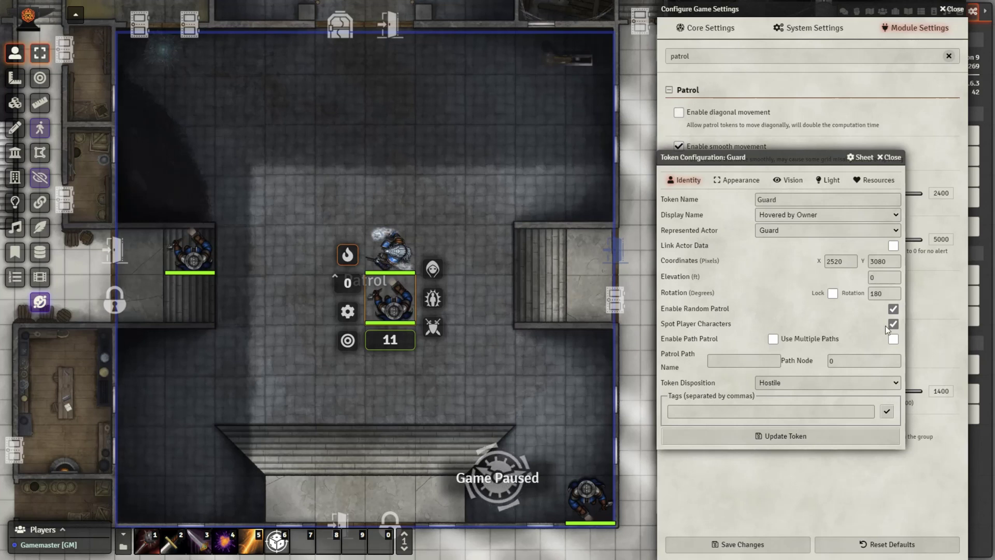
pyautogui.click(751, 438)
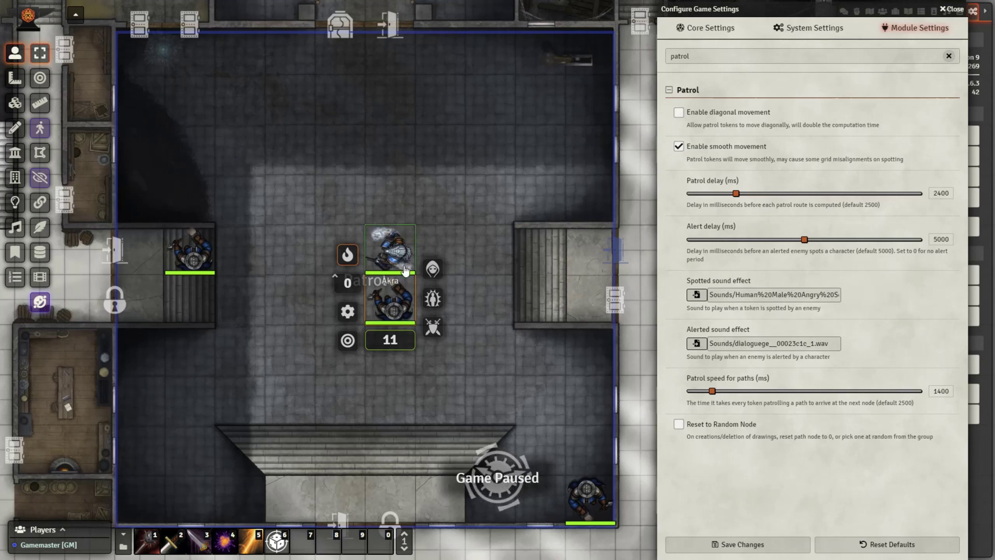
# Deselect the guard token and unpause the game so the guards start patrolling.
pyautogui.click(14, 55)
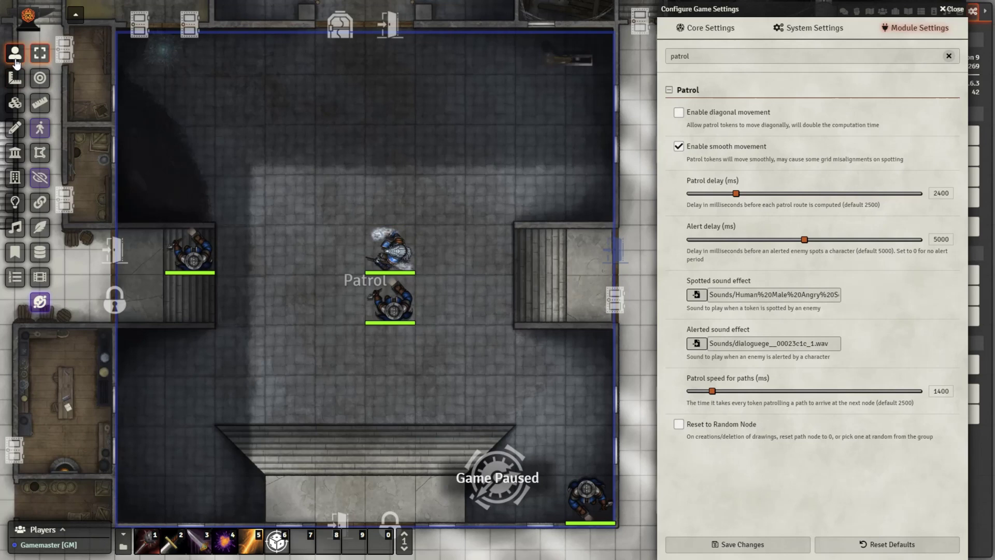
pyautogui.press('space')
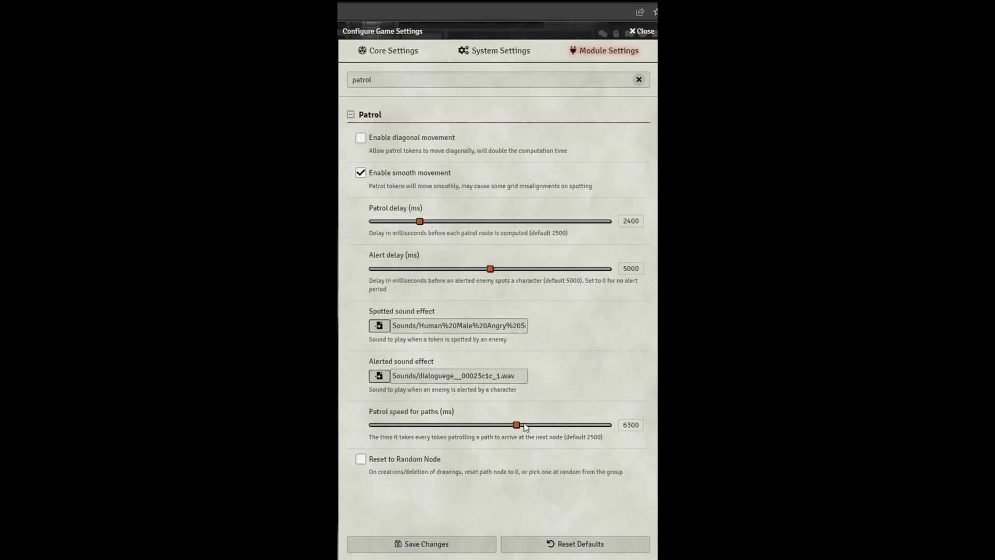
# Set the patrol path speed to 8800 ms and the alert delay to 4500.
pyautogui.moveTo(520, 428); pyautogui.dragTo(578, 428)
pyautogui.moveTo(490, 269); pyautogui.dragTo(421, 279)
pyautogui.moveTo(421, 269); pyautogui.dragTo(478, 269)
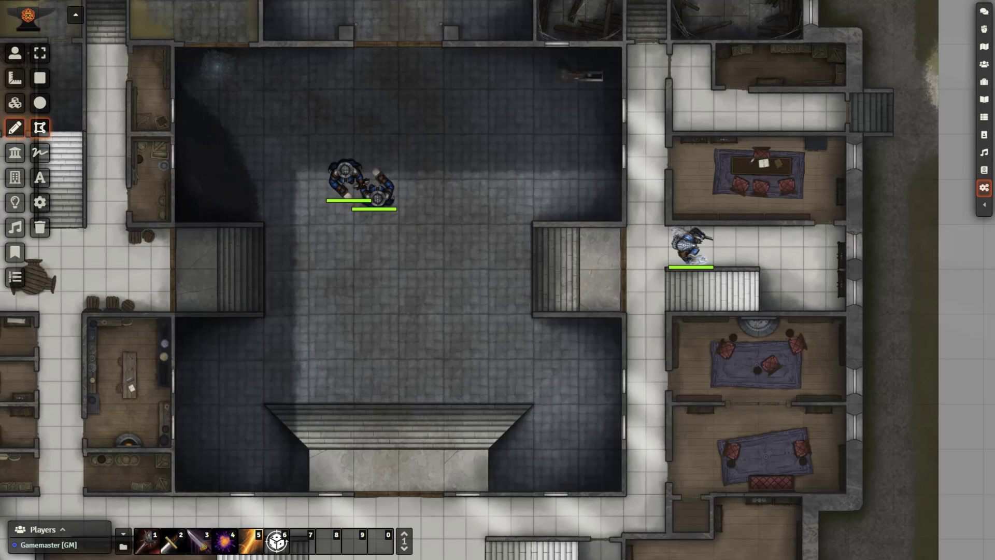
# Draw a polygon patrol route around the central hall with corners at top, bottom-left, bottom-right and middle.
pyautogui.click(33, 133)
pyautogui.click(263, 88)
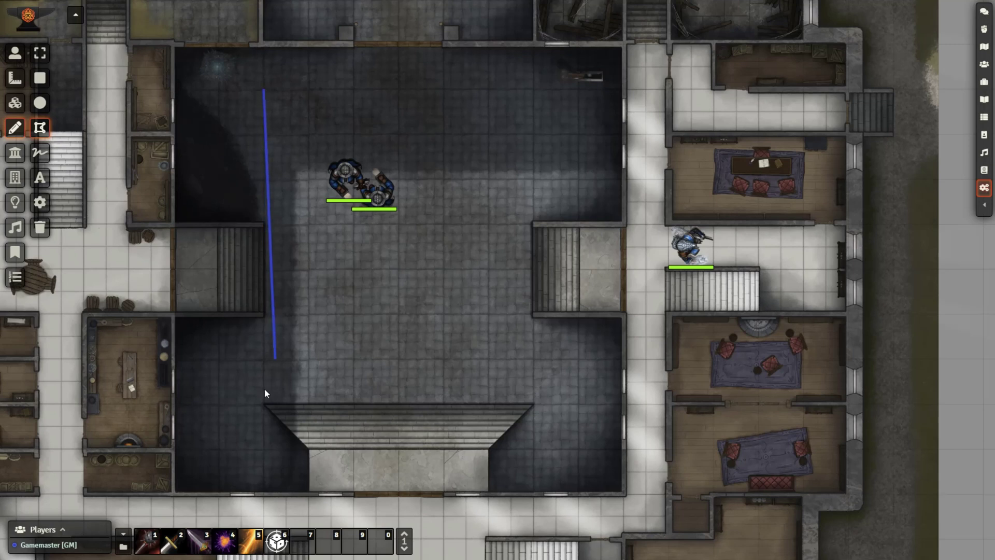
pyautogui.click(263, 402)
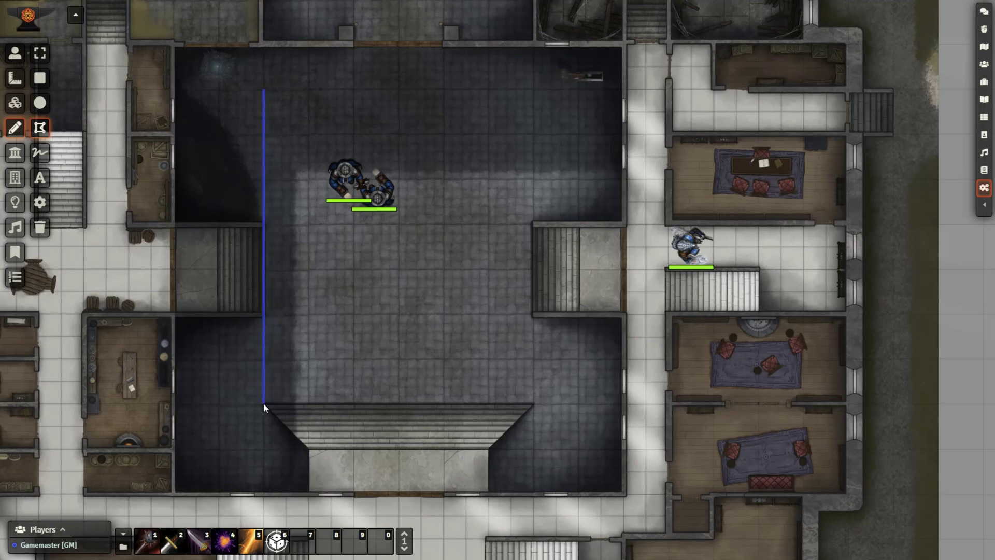
pyautogui.click(549, 403)
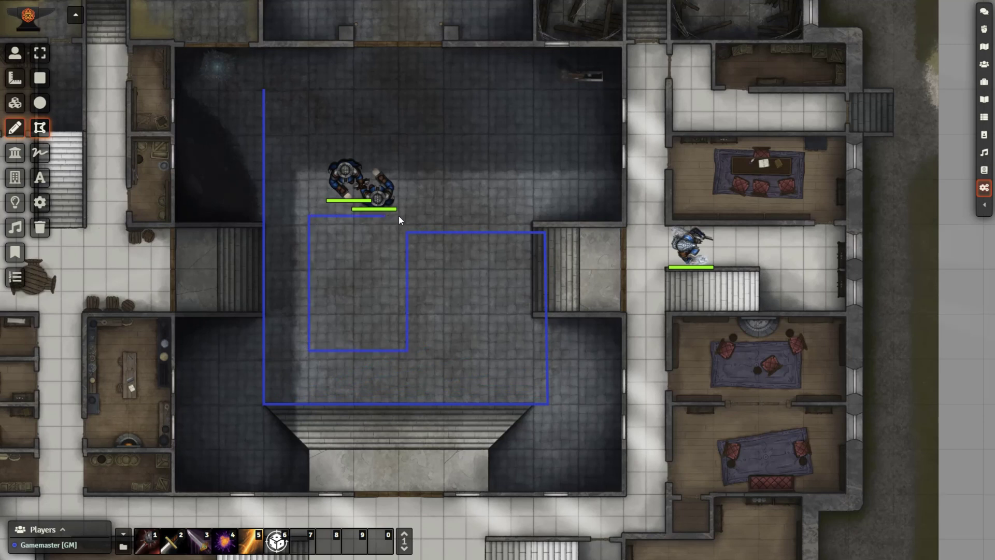
pyautogui.click(445, 214)
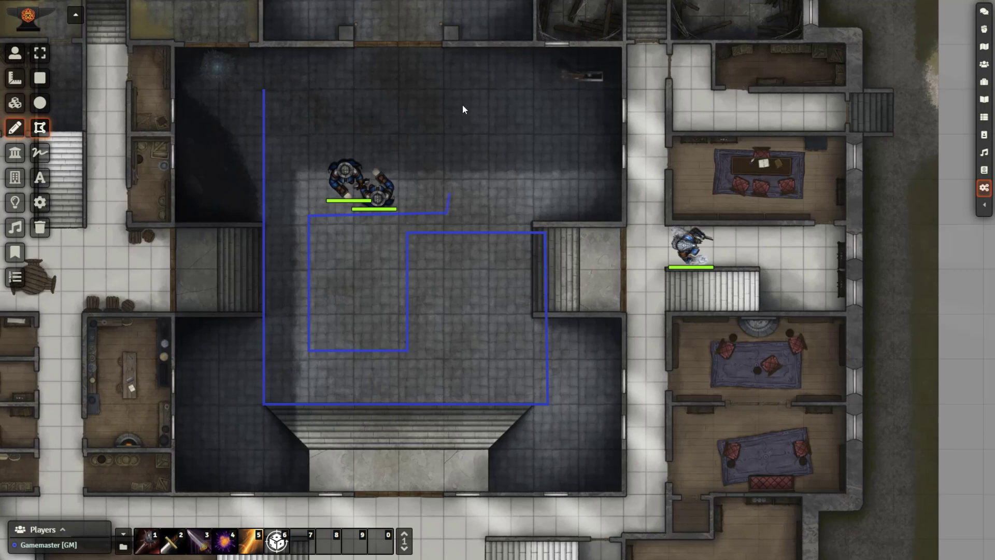
pyautogui.doubleClick(444, 73)
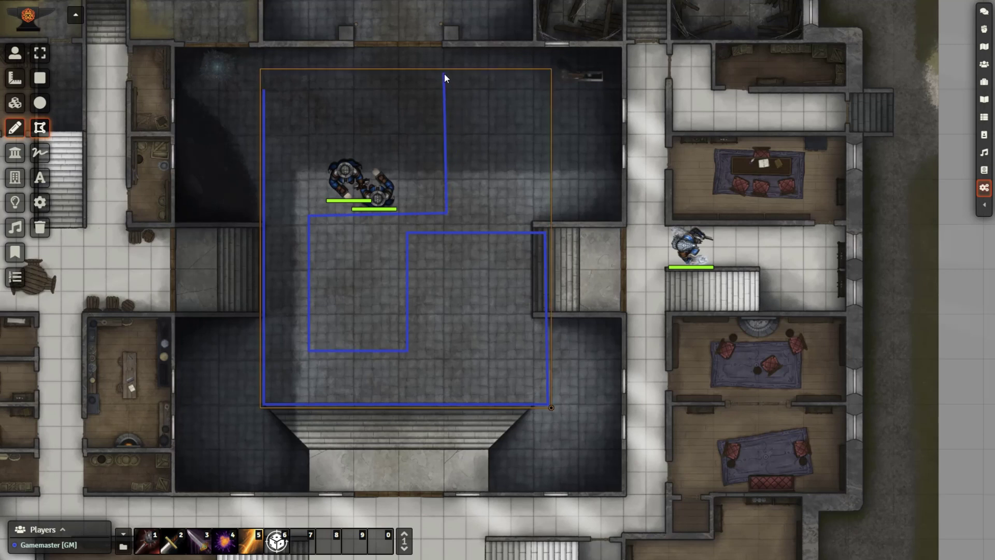
# Give the new route drawing the text label 'PathA' and update it.
pyautogui.doubleClick(444, 73)
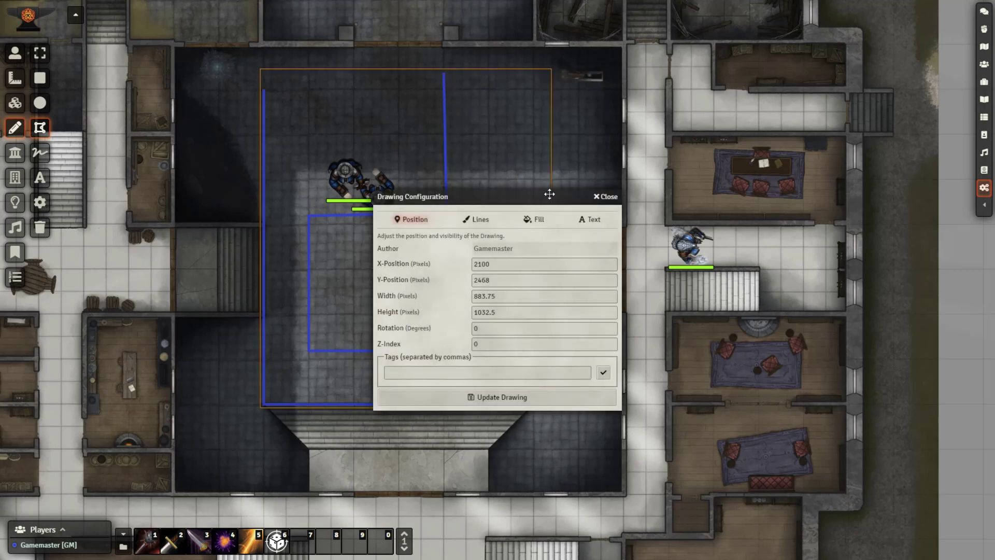
pyautogui.click(591, 222)
pyautogui.click(529, 249)
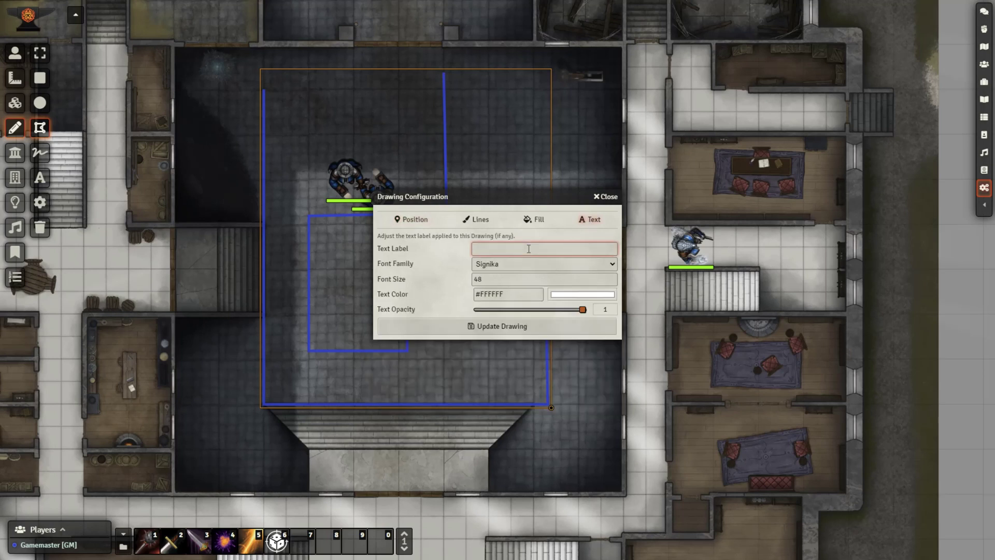
pyautogui.write('PathA')
pyautogui.moveTo(490, 248); pyautogui.dragTo(461, 248)
pyautogui.click(491, 328)
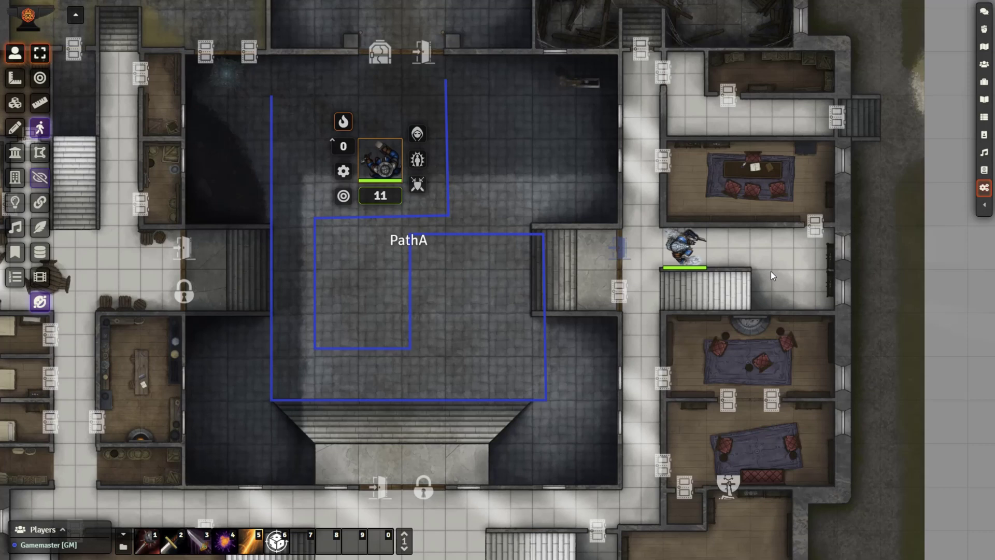
# In the guard token's configuration, change the path node from 6 to 0.
pyautogui.rightClick(386, 173)
pyautogui.rightClick(369, 177)
pyautogui.click(343, 171)
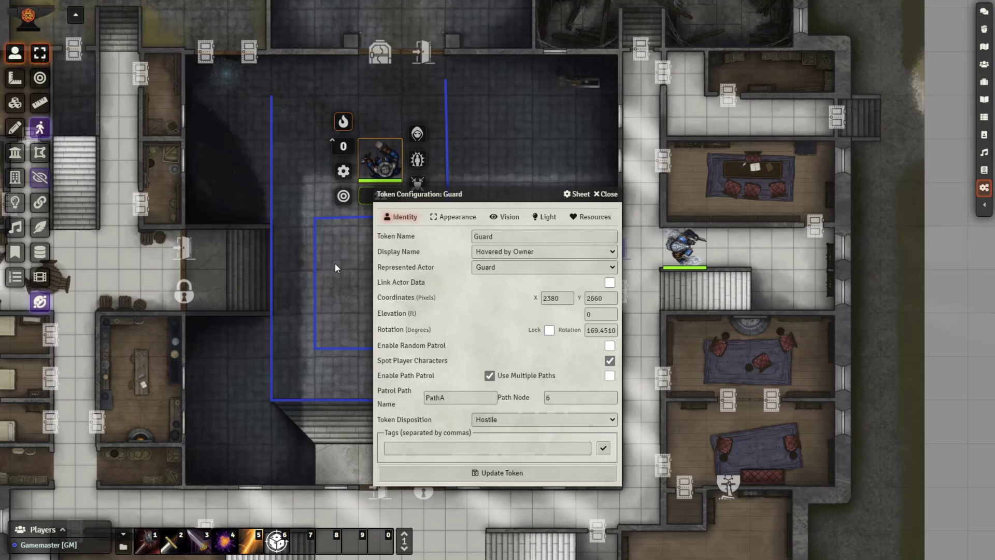
pyautogui.click(499, 398)
pyautogui.press('BackSpace')
pyautogui.write('0')
# Save the guard's PathA patrol settings and return to Token Controls via the Measure tool.
pyautogui.click(498, 472)
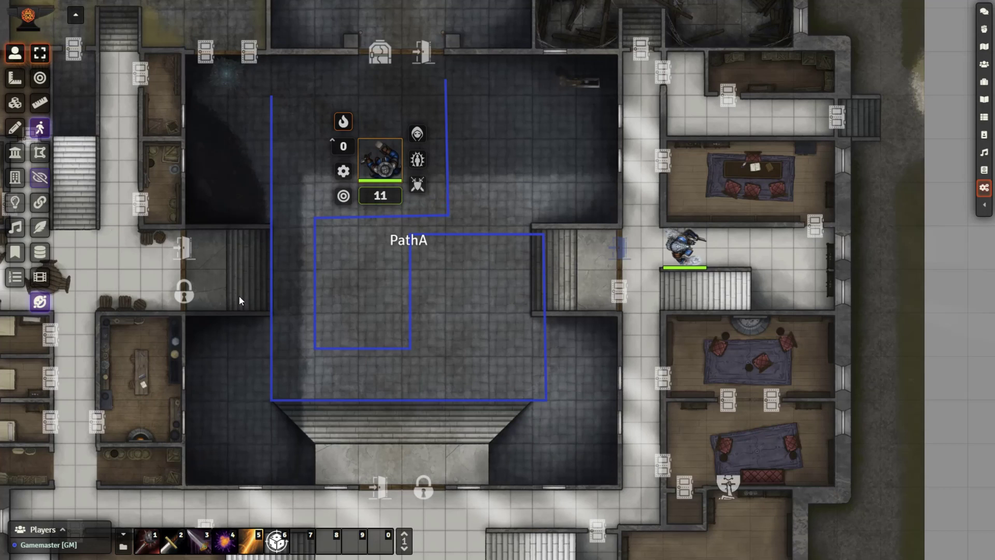
pyautogui.click(17, 83)
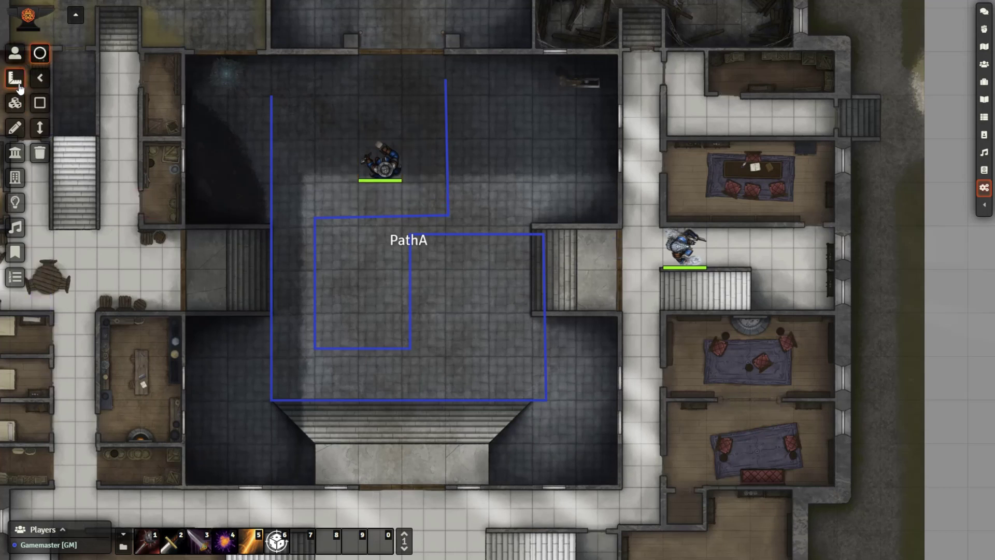
pyautogui.click(15, 52)
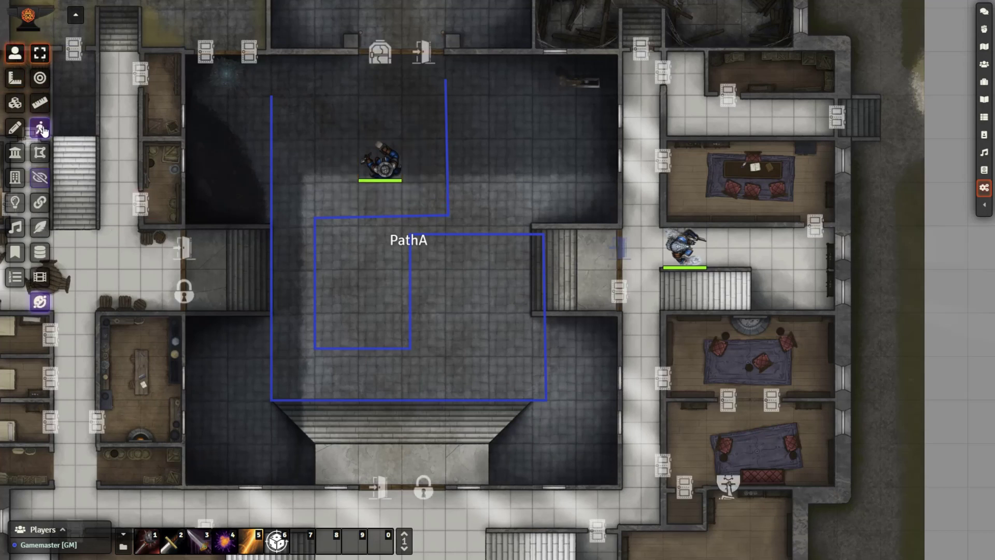